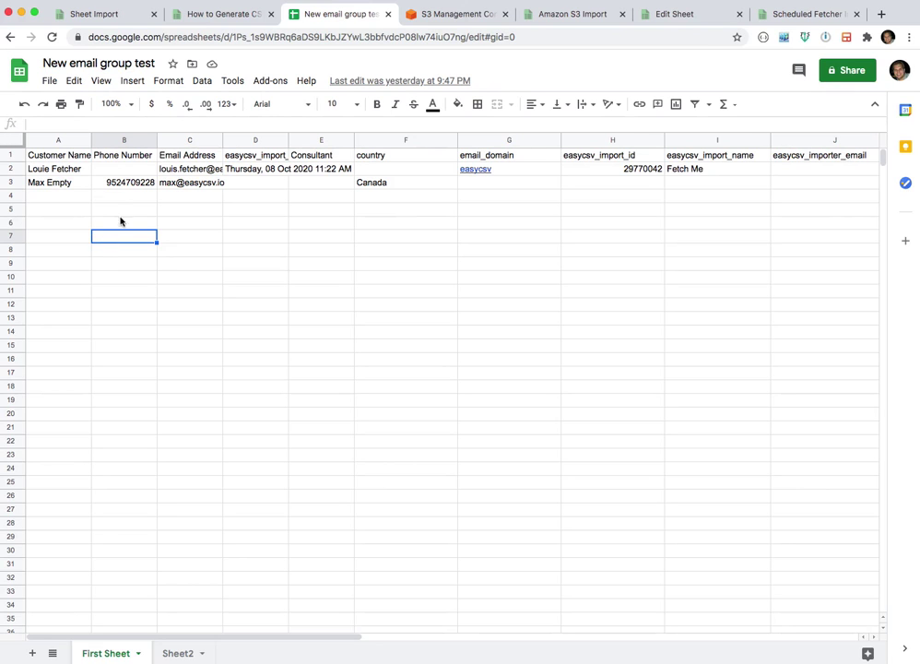
Copy the sheet's data range A1:I4 to the clipboard
drag(63, 157, 740, 202)
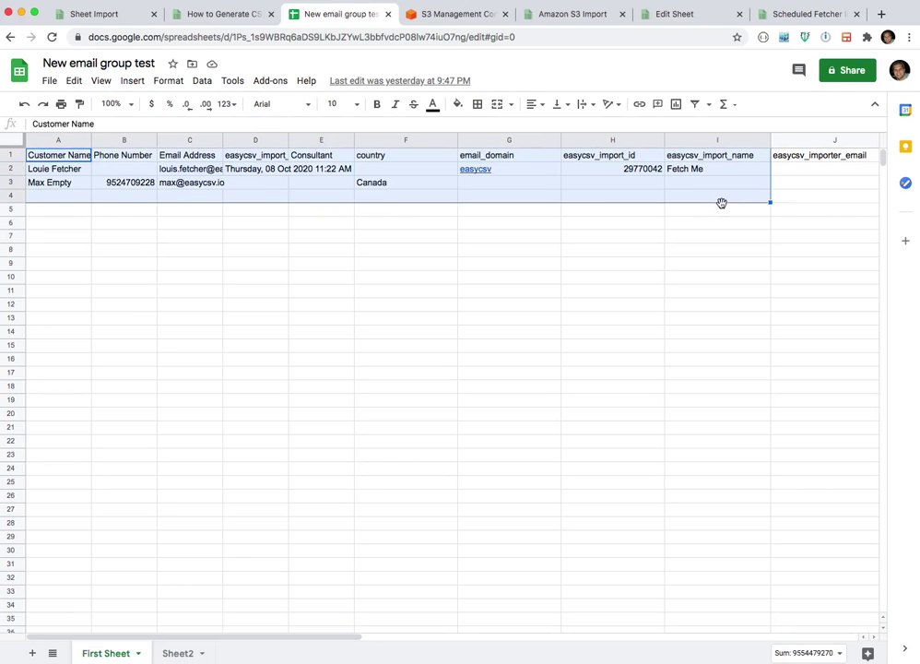
key(super+c)
click(661, 230)
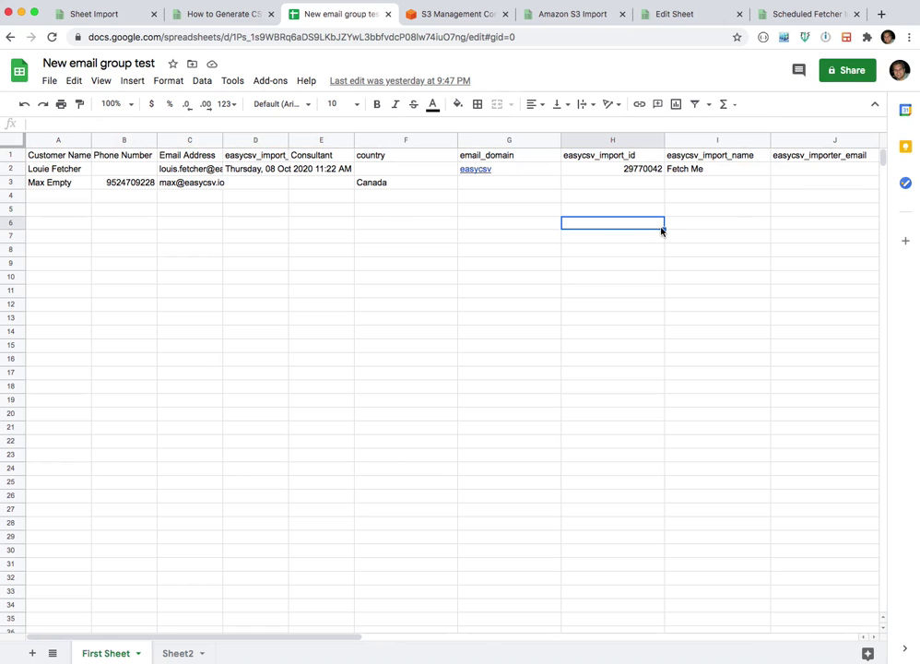
scroll(684, 160, right, 6)
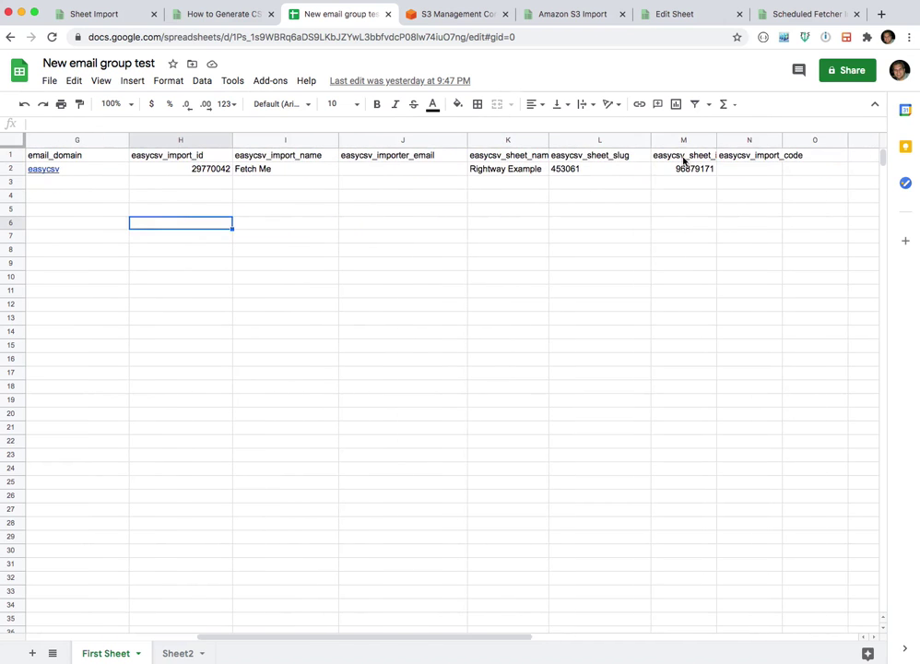
scroll(683, 160, left, 6)
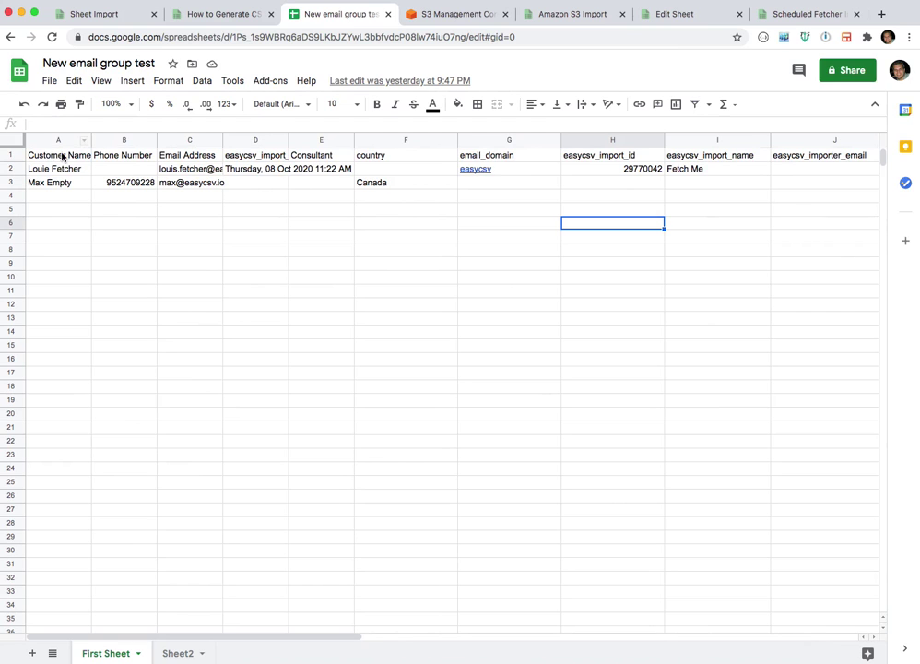
Reselect the A1:G3 data range, then return to the EasyCSV Amazon S3 Import page
drag(61, 156, 482, 187)
click(390, 172)
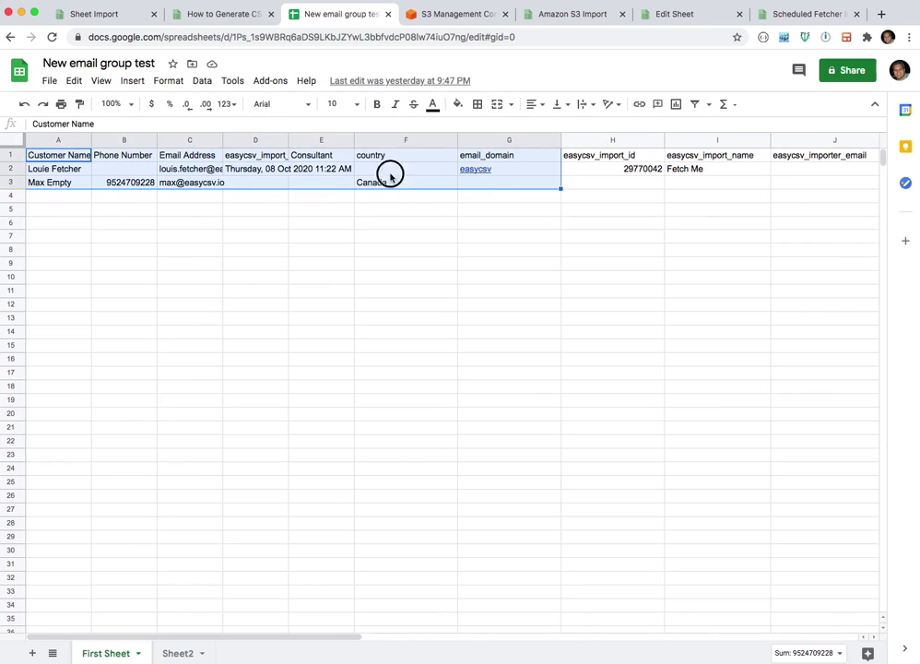
click(334, 182)
key(Left)
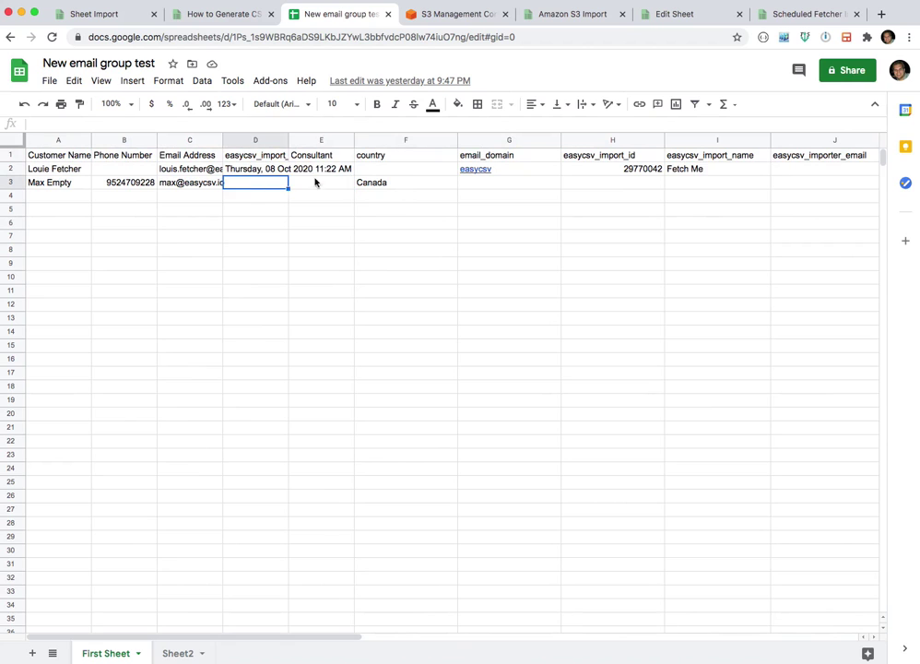
click(534, 183)
drag(56, 155, 464, 188)
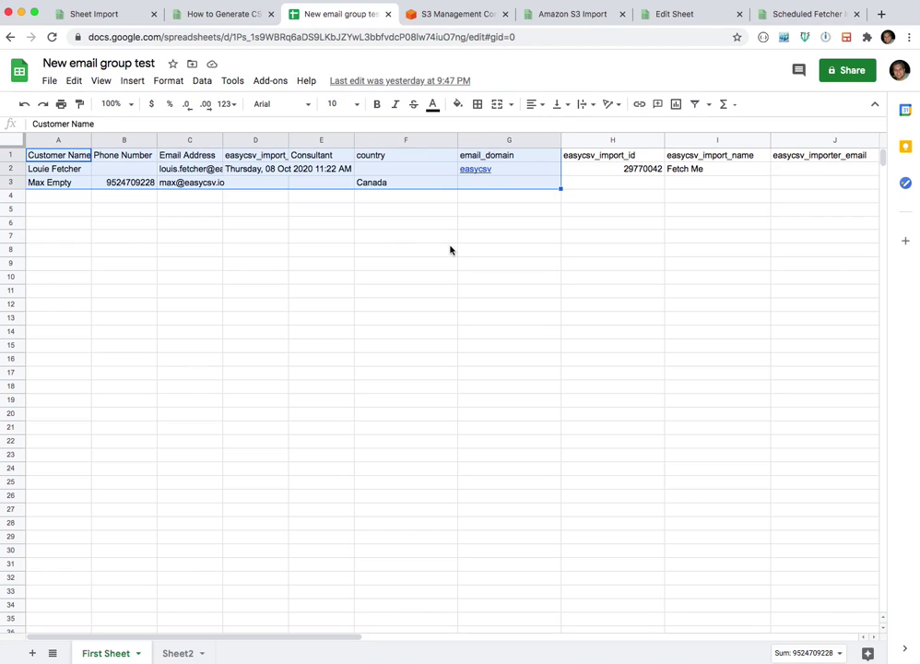
click(555, 15)
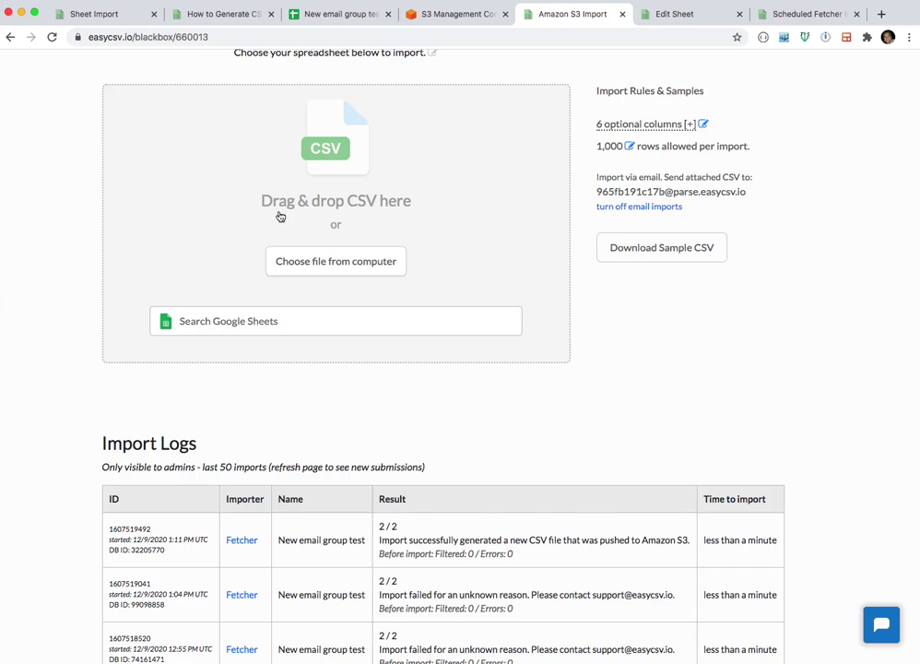
List the six optional column headers, then bring up the sheet's settings with bucket ezcsv, region us-west-2
scroll(239, 240, up, 3)
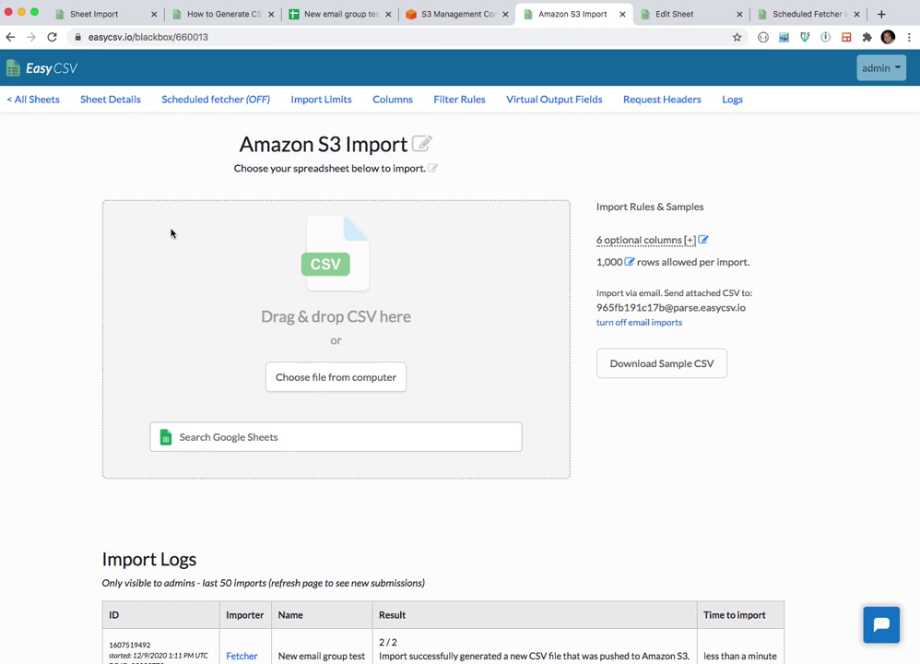
click(621, 242)
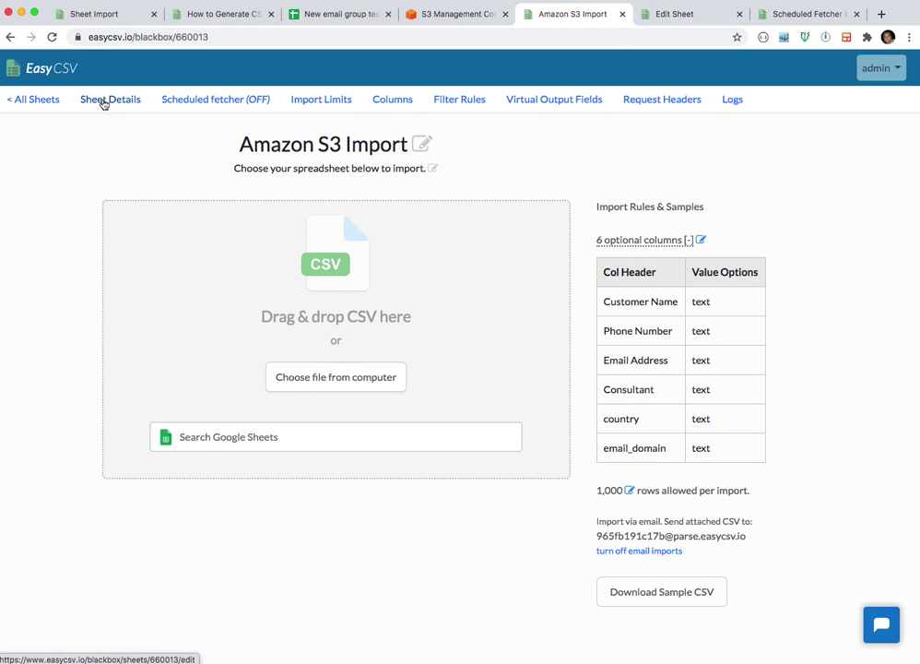
click(653, 16)
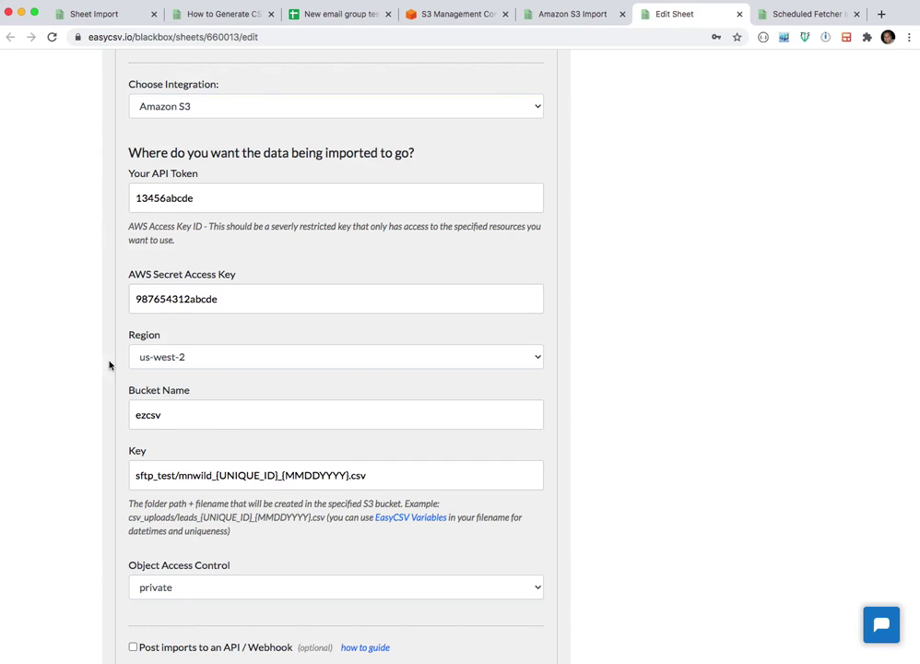
double_click(138, 198)
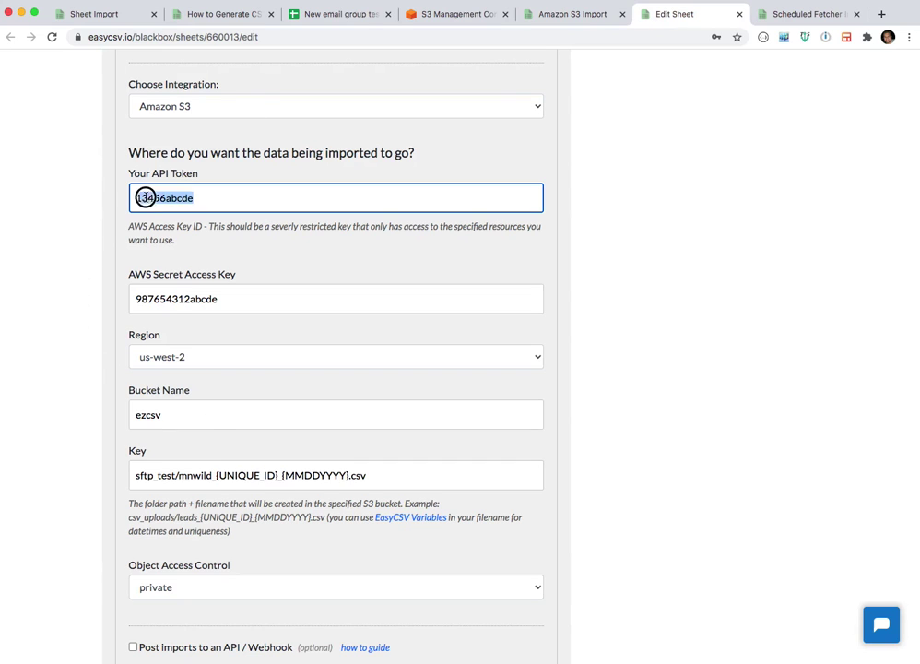
click(81, 240)
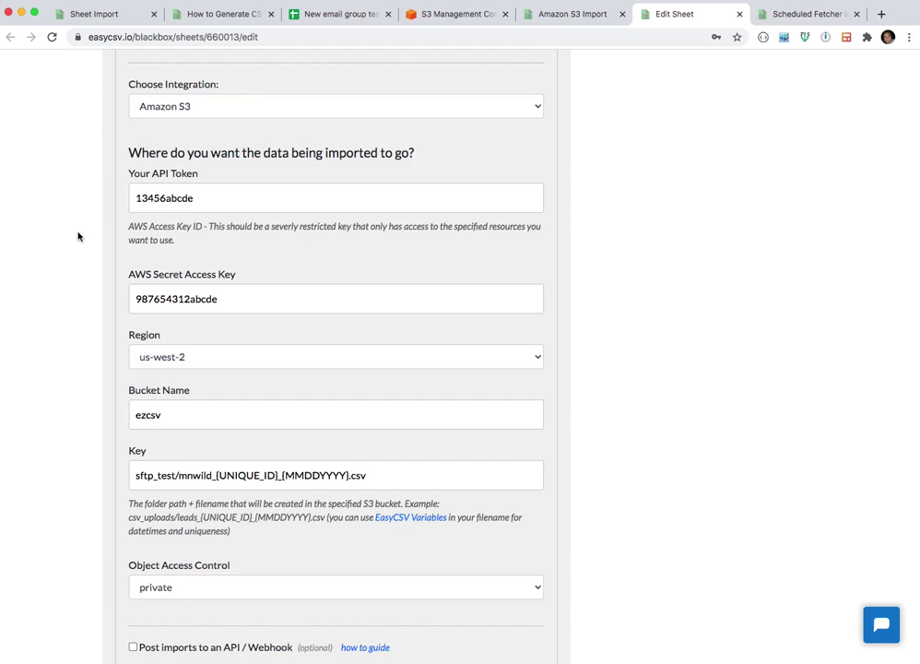
double_click(164, 198)
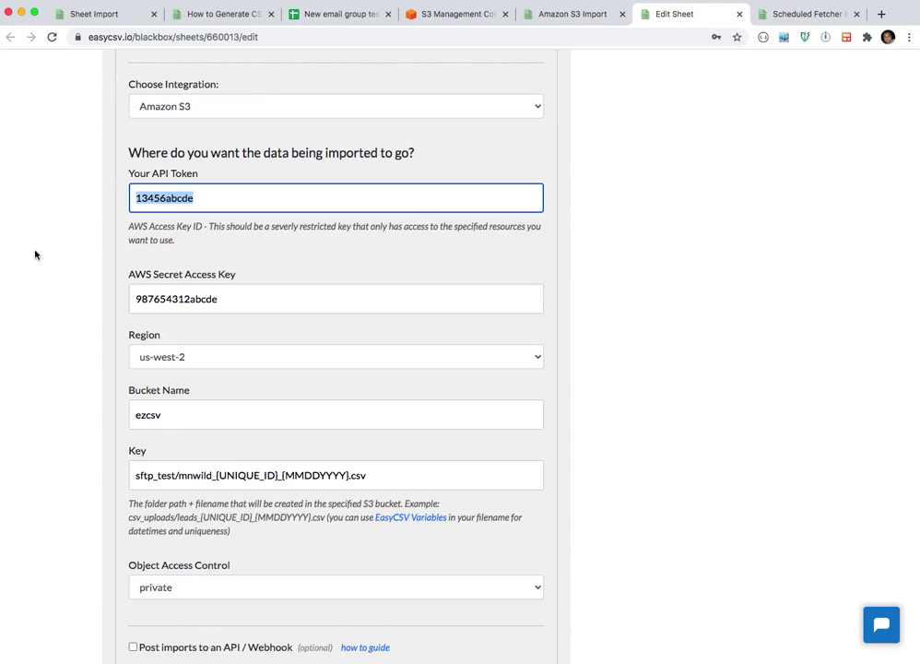
double_click(153, 297)
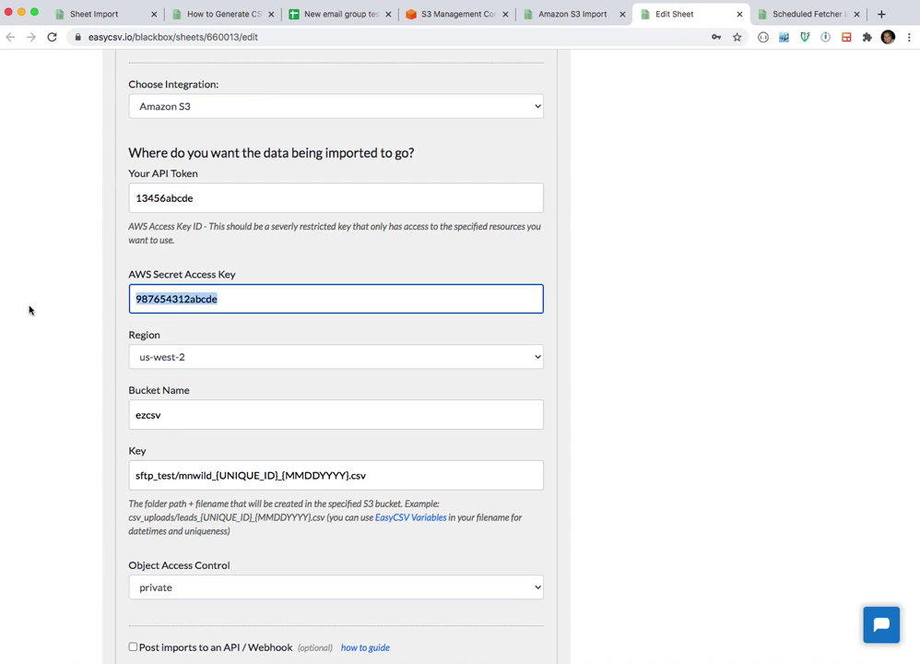
click(29, 309)
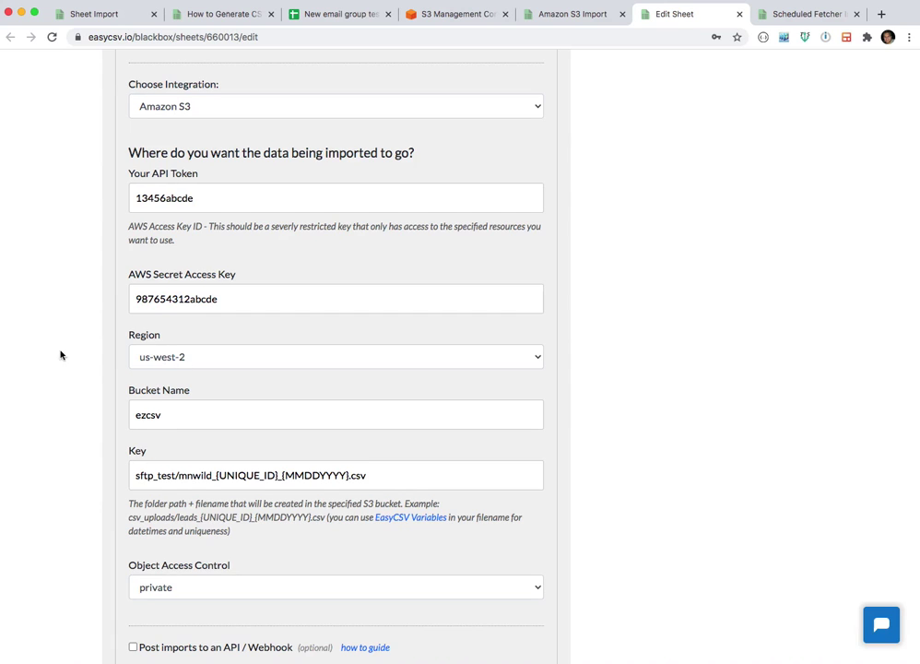
scroll(54, 353, down, 1)
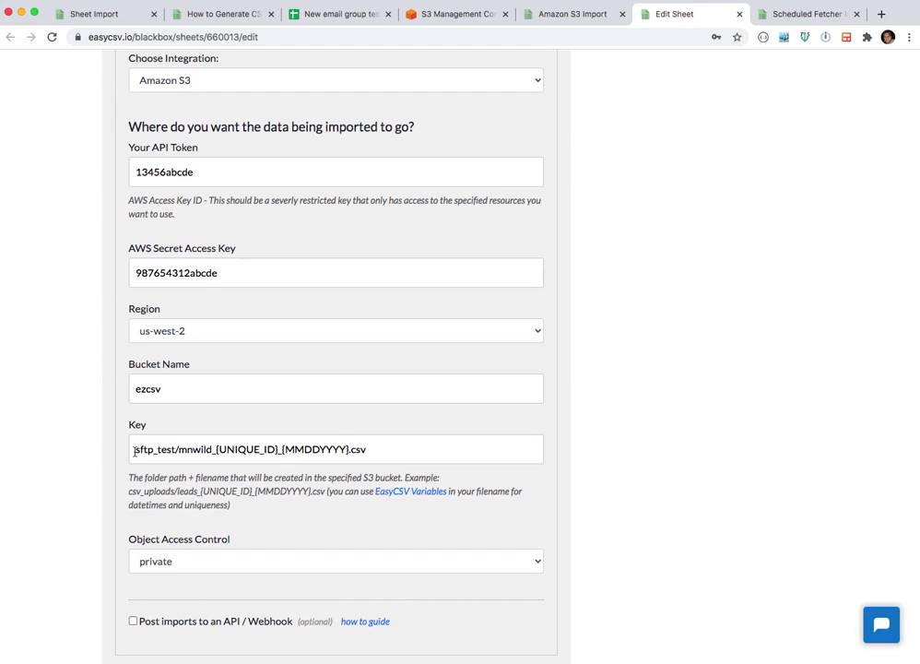
Inspect the key path's sftp_test folder, {UNIQUE_ID} and {MMDDYYYY} parts without changing them
drag(172, 449, 84, 451)
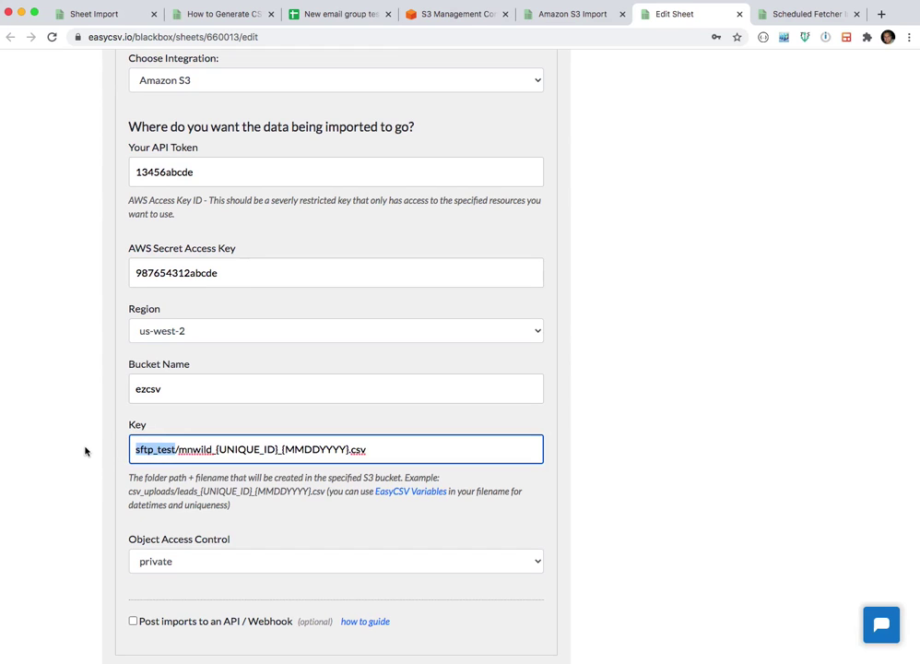
click(171, 449)
drag(172, 449, 94, 453)
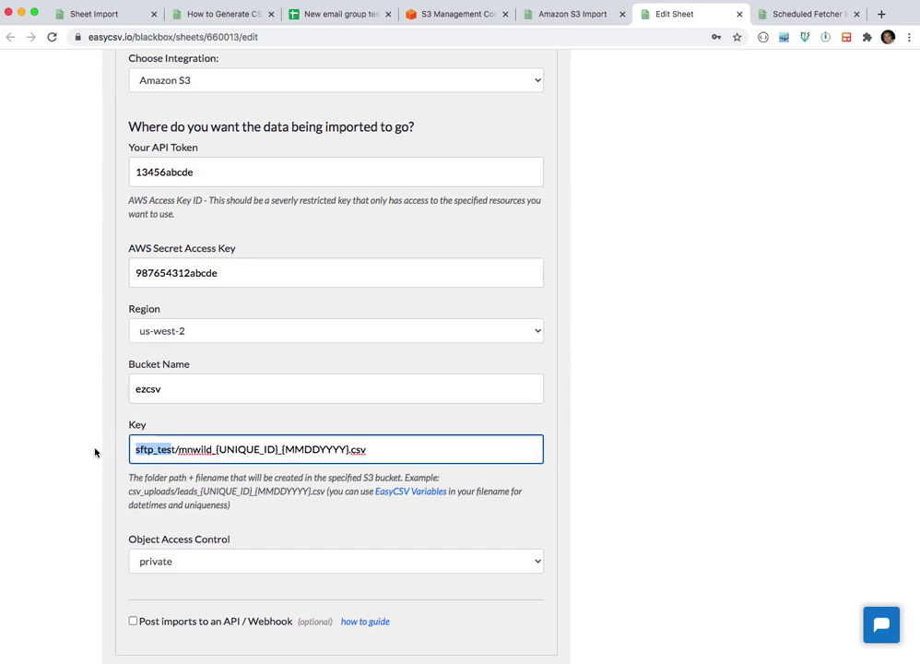
click(63, 450)
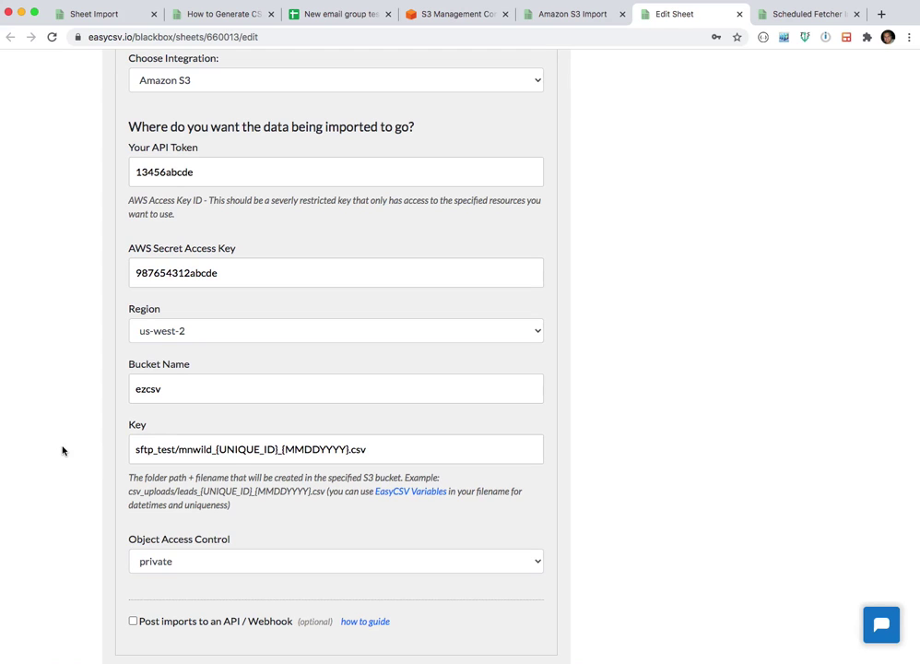
drag(179, 449, 356, 449)
click(356, 449)
drag(215, 449, 280, 449)
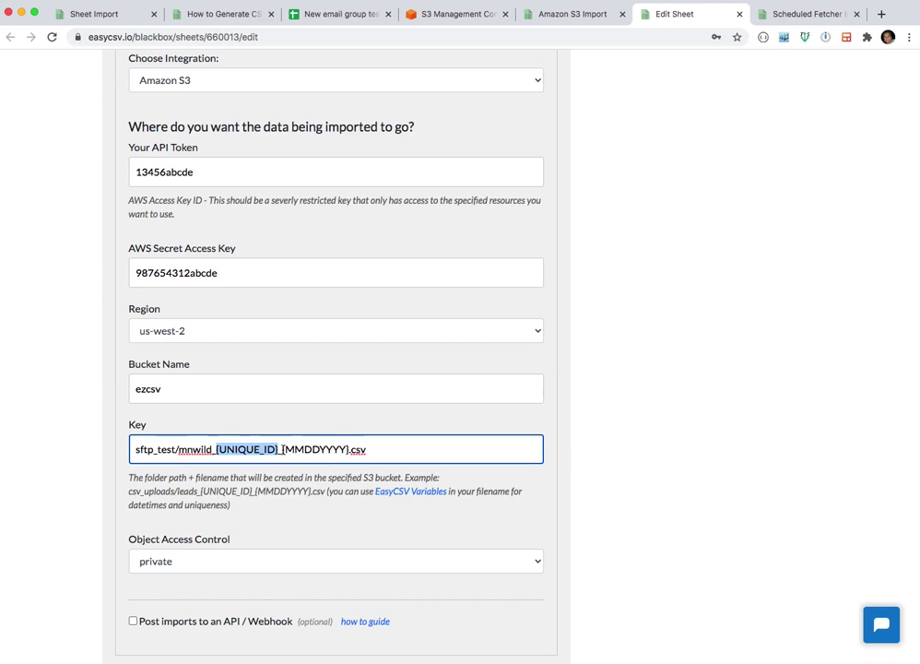
drag(282, 449, 348, 449)
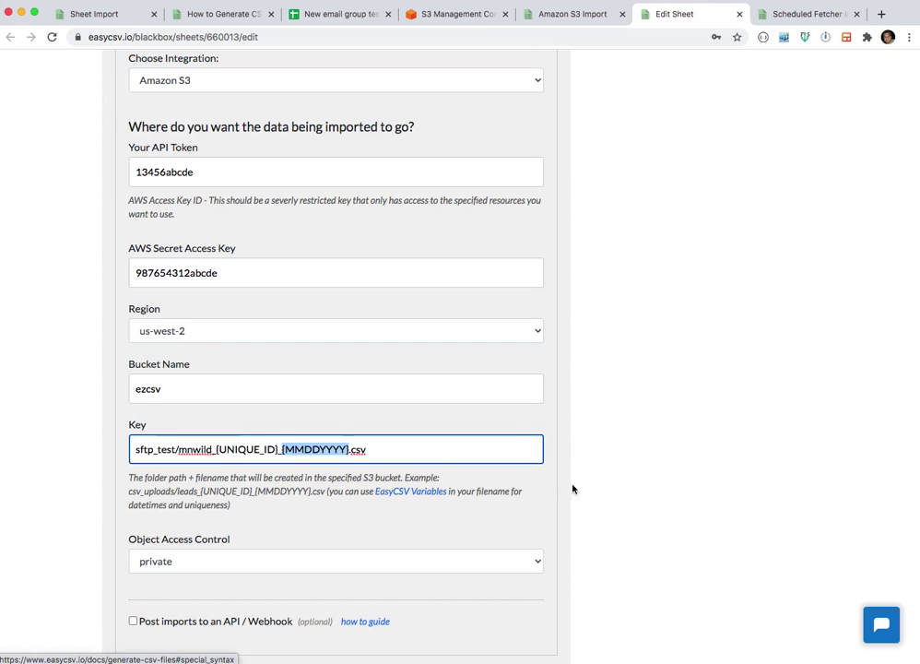
Keep Object Access Control set to private and return to the Amazon S3 Import page
click(361, 562)
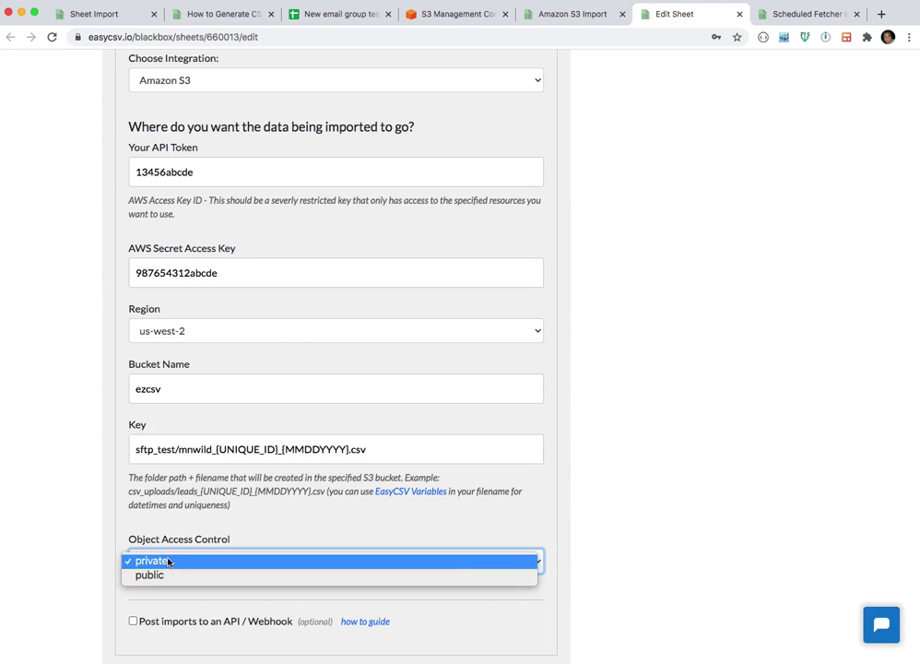
click(130, 560)
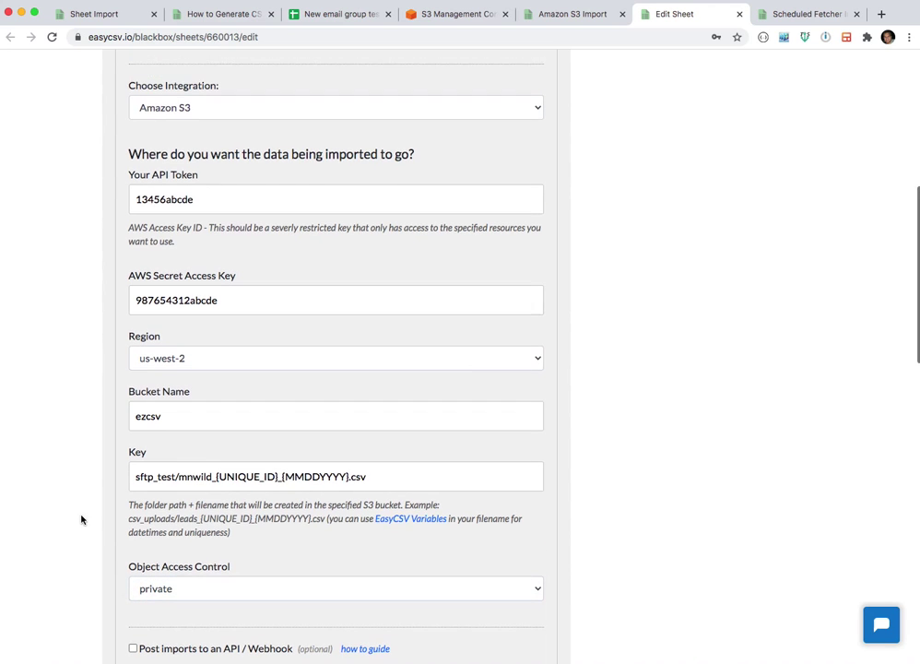
click(582, 21)
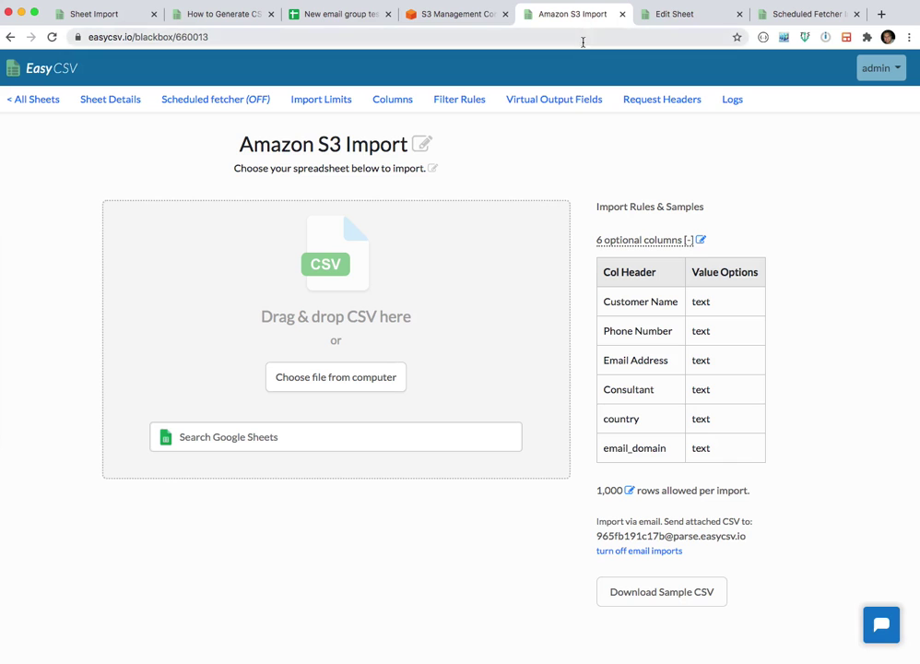
Collapse the optional columns table and review the import logs
click(612, 240)
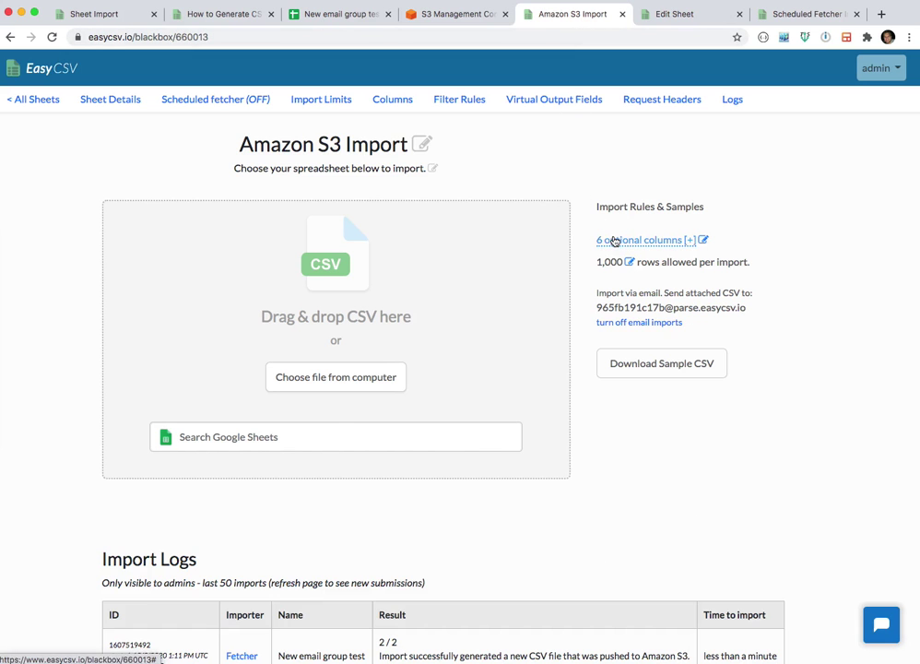
scroll(376, 574, down, 3)
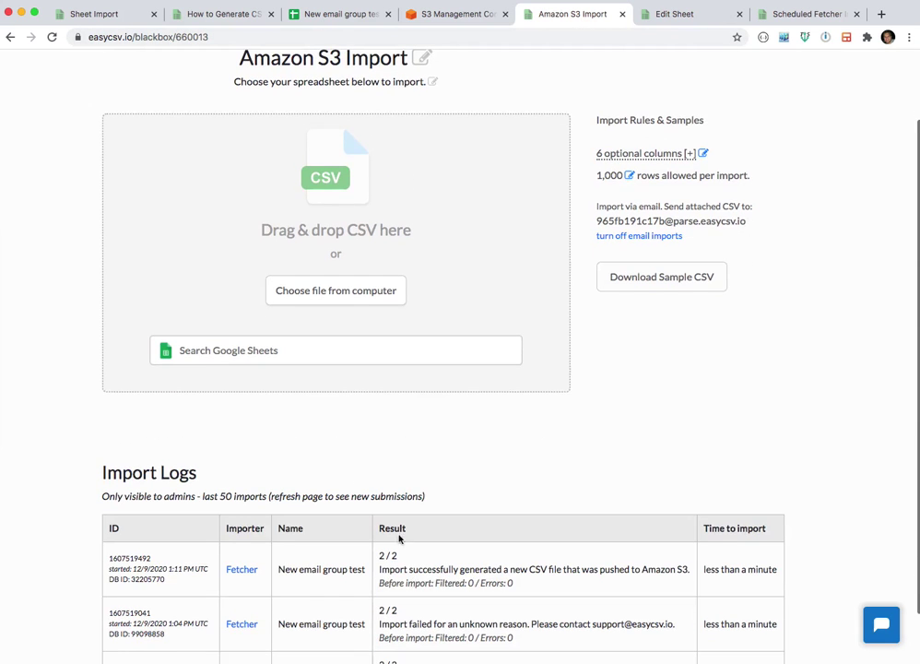
scroll(304, 556, up, 3)
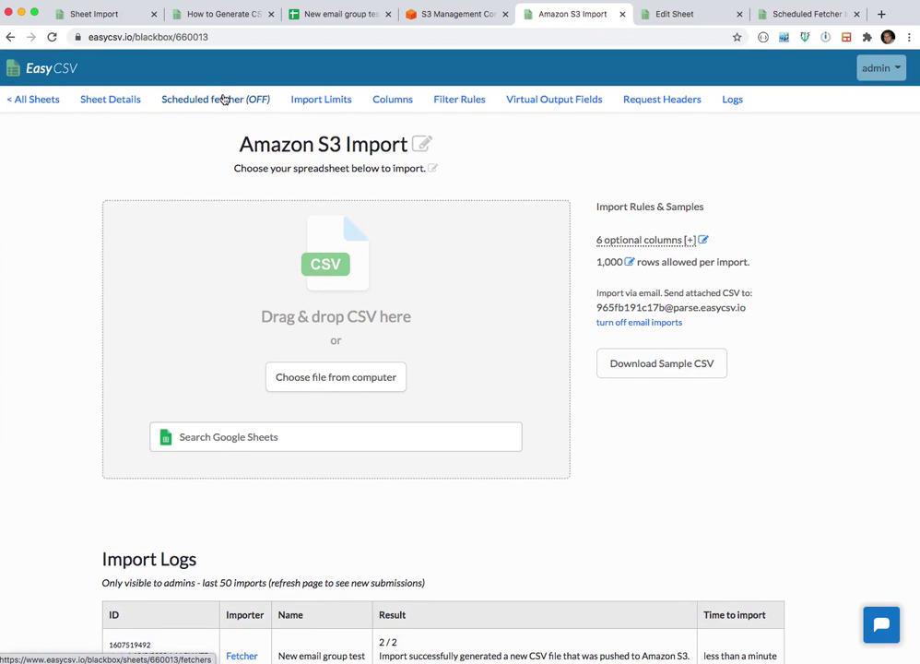
Replace the old Scheduled Fetcher tab with a freshly opened Scheduled Fetchers page
click(856, 14)
super+click(211, 100)
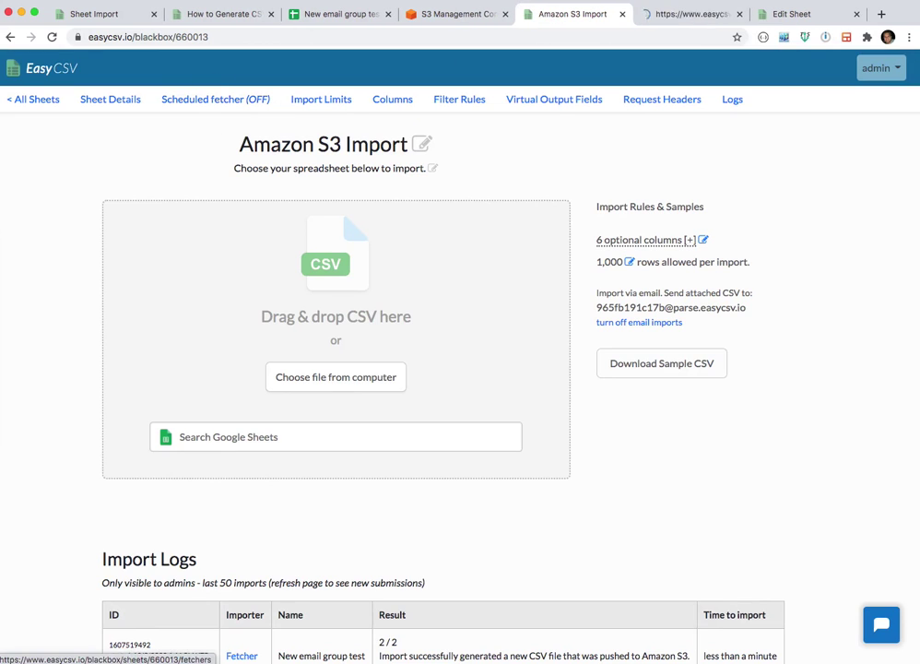
click(695, 16)
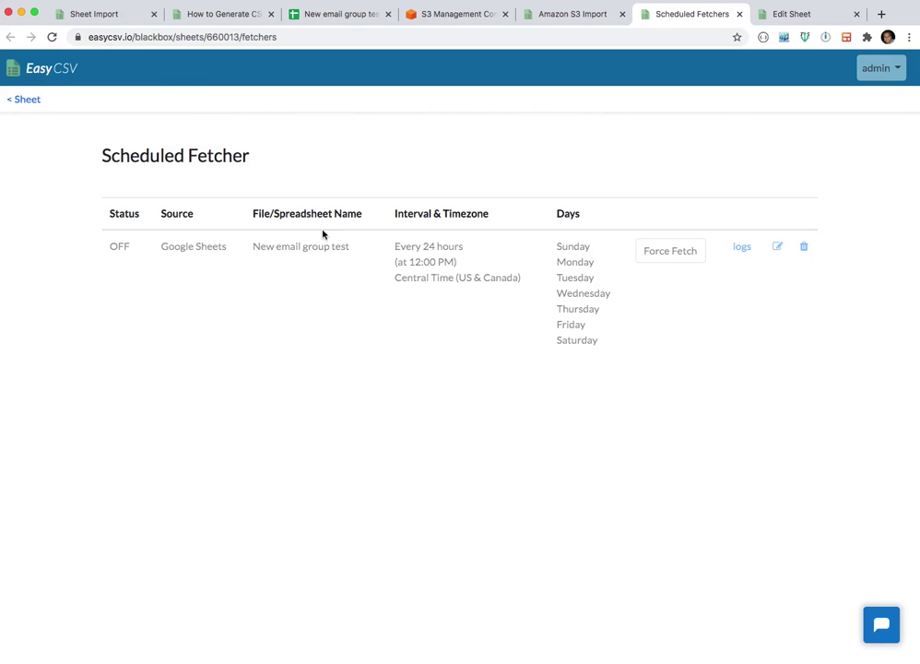
Toggle the New email group test fetcher on and back off, then cancel the edit
click(779, 249)
scroll(220, 273, down, 4)
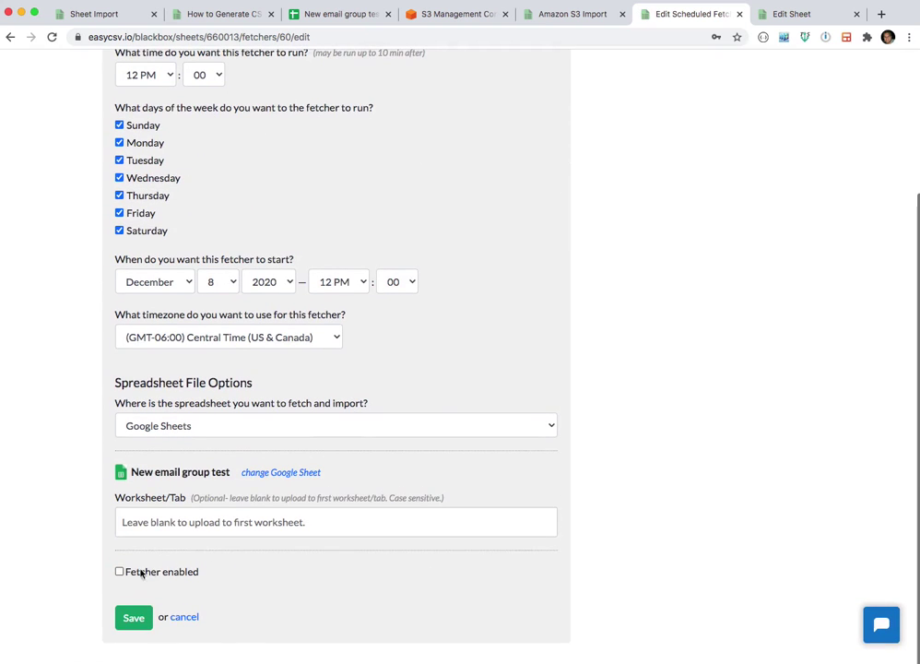
click(145, 578)
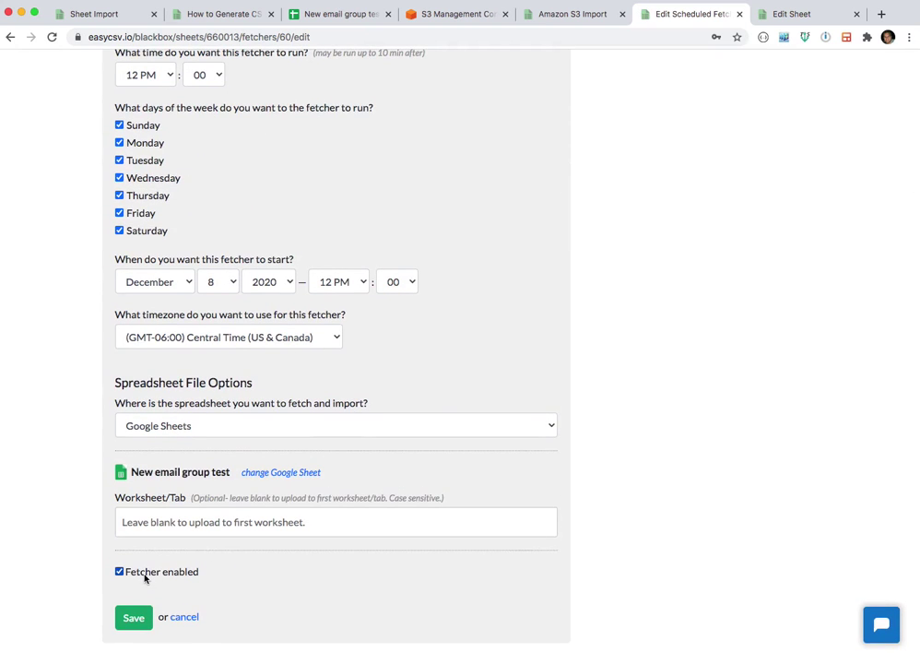
click(145, 578)
click(185, 616)
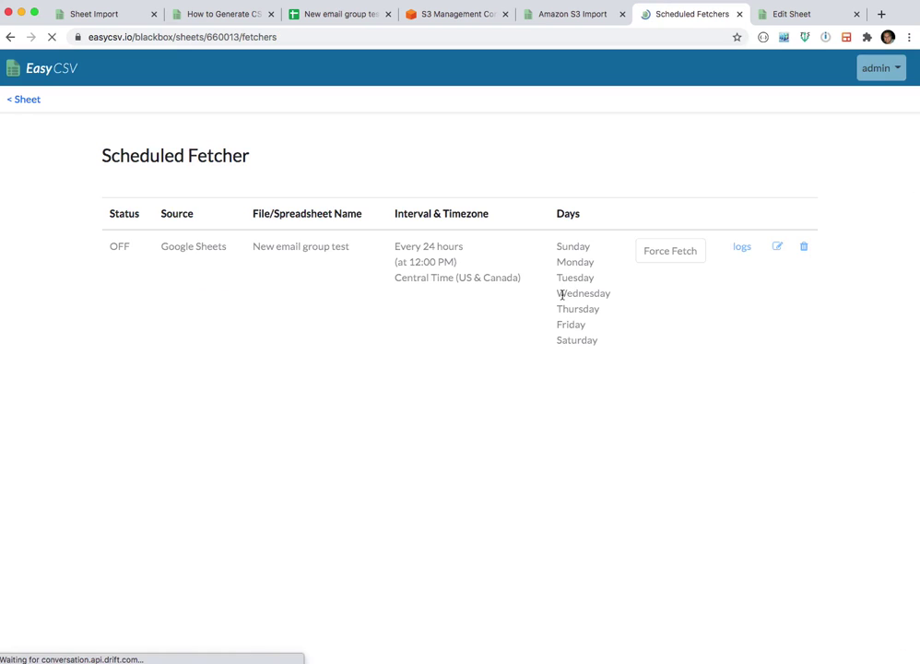
Review the fetcher's settings, keeping Google Sheets as source, and check its logs without saving
click(777, 247)
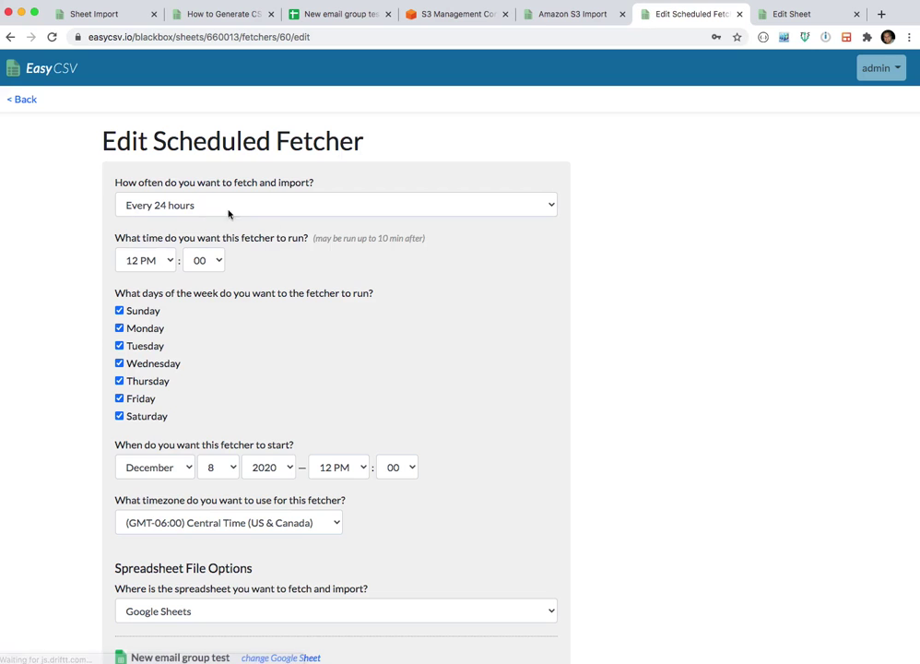
scroll(97, 276, down, 2)
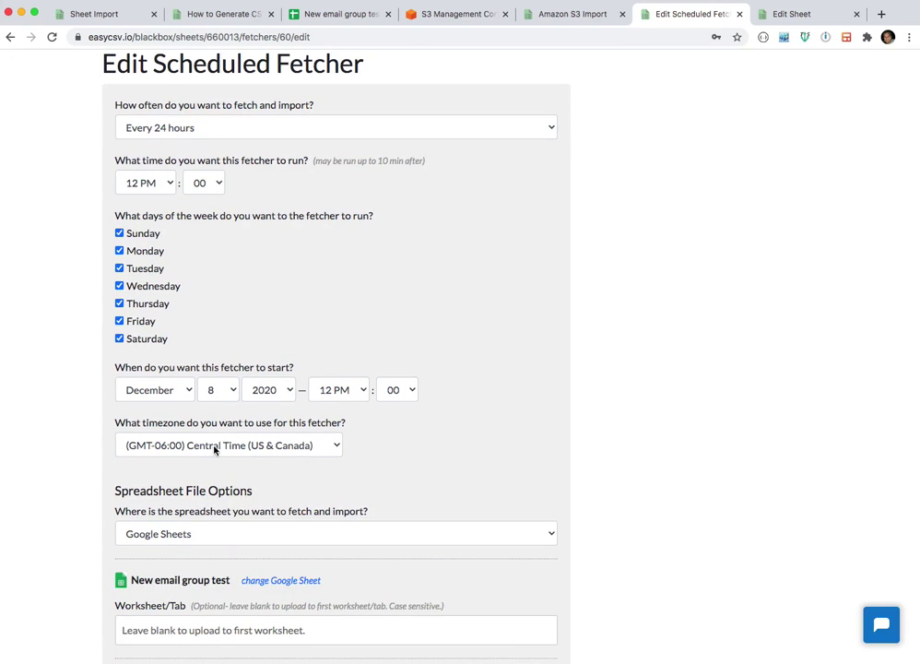
scroll(212, 443, down, 3)
click(211, 430)
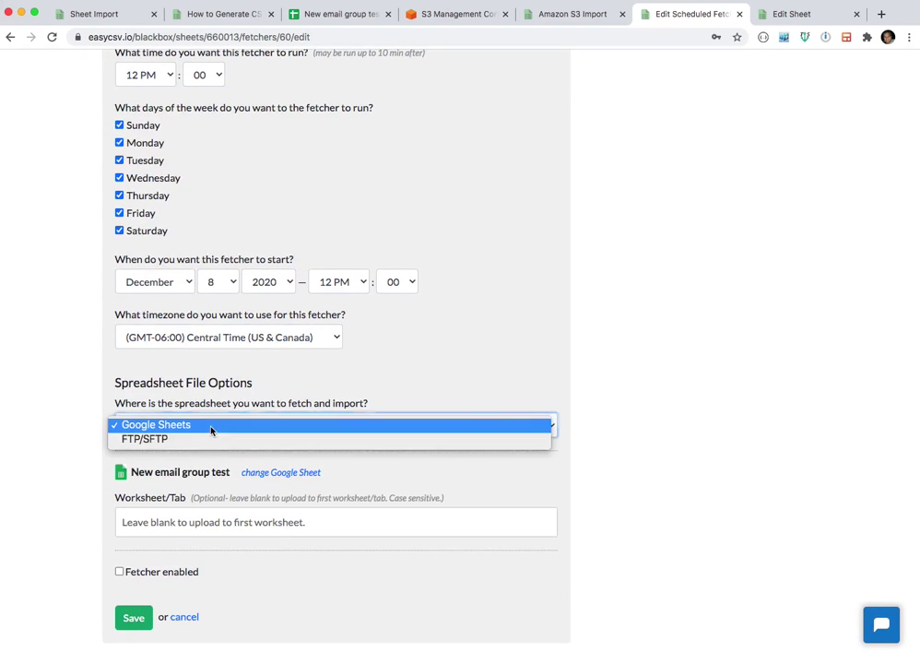
click(57, 379)
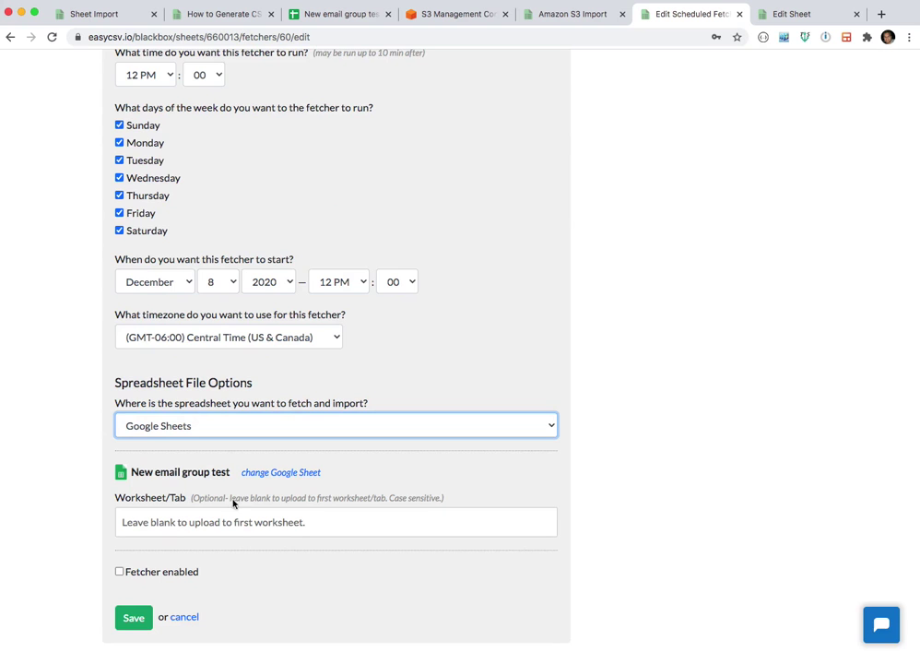
scroll(286, 486, up, 5)
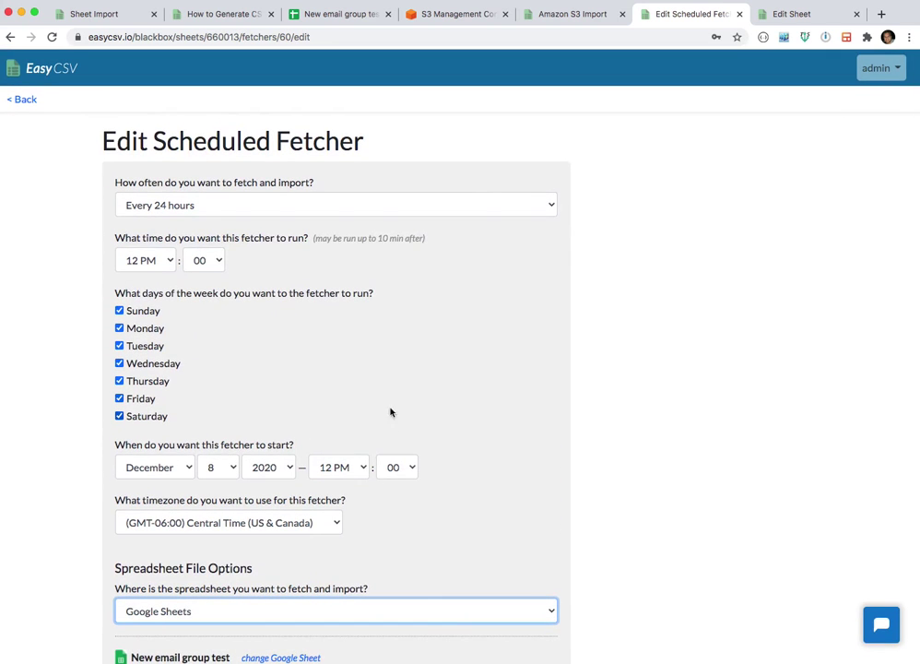
click(26, 101)
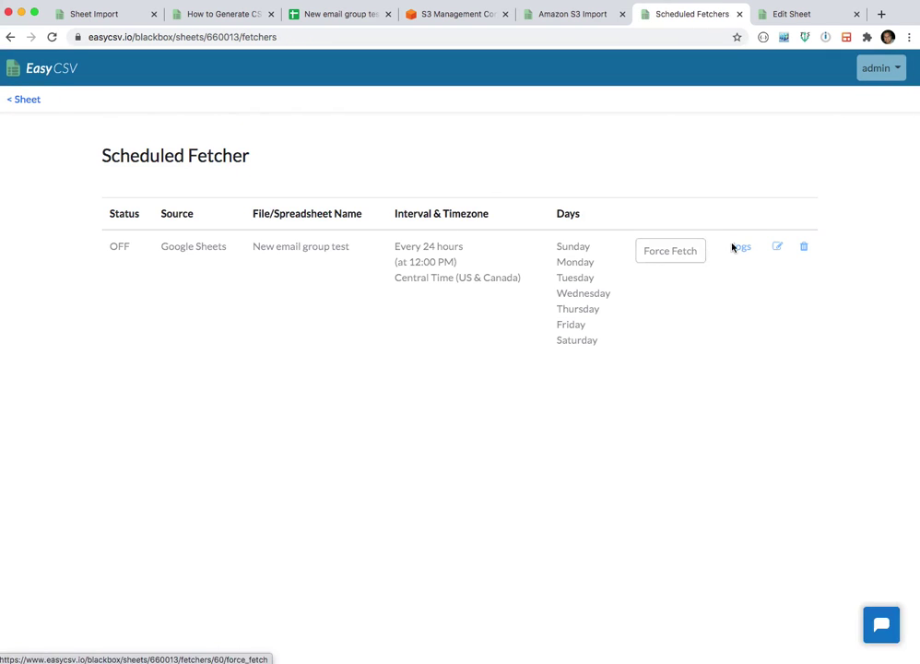
click(733, 245)
click(23, 99)
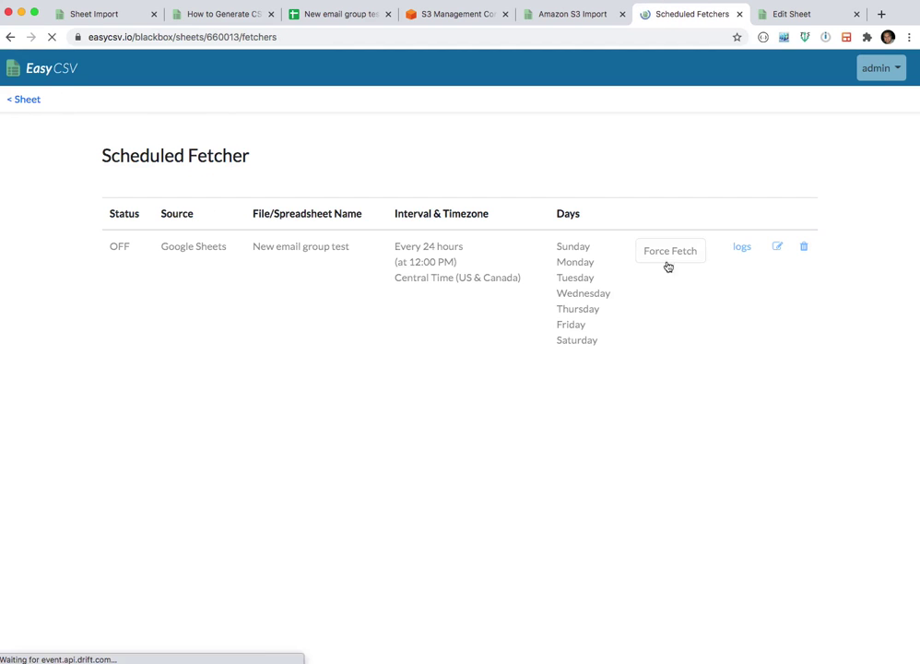
Force Fetch the New email group test sheet and reload the logs to show the new run
click(744, 249)
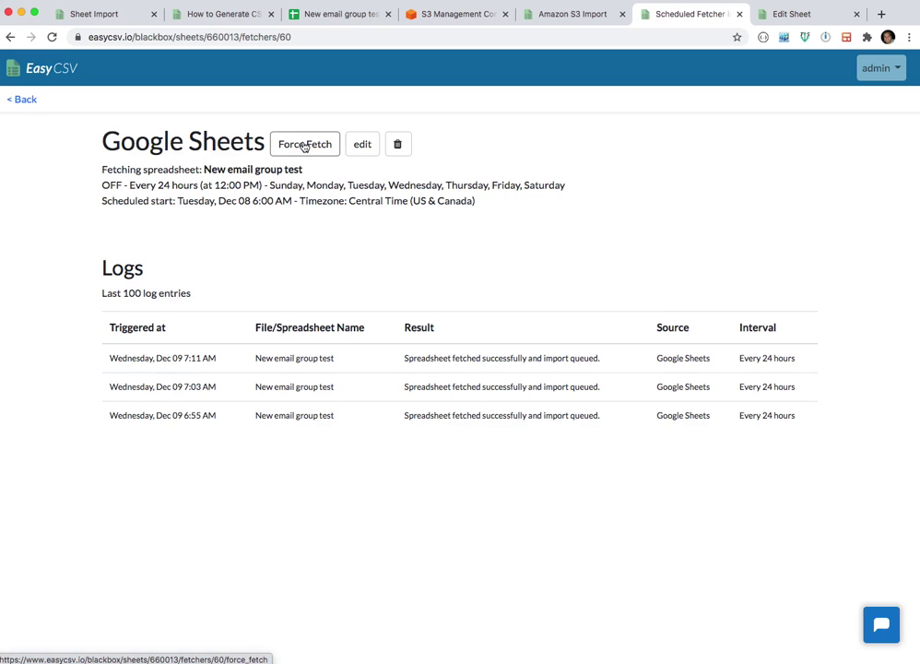
click(304, 146)
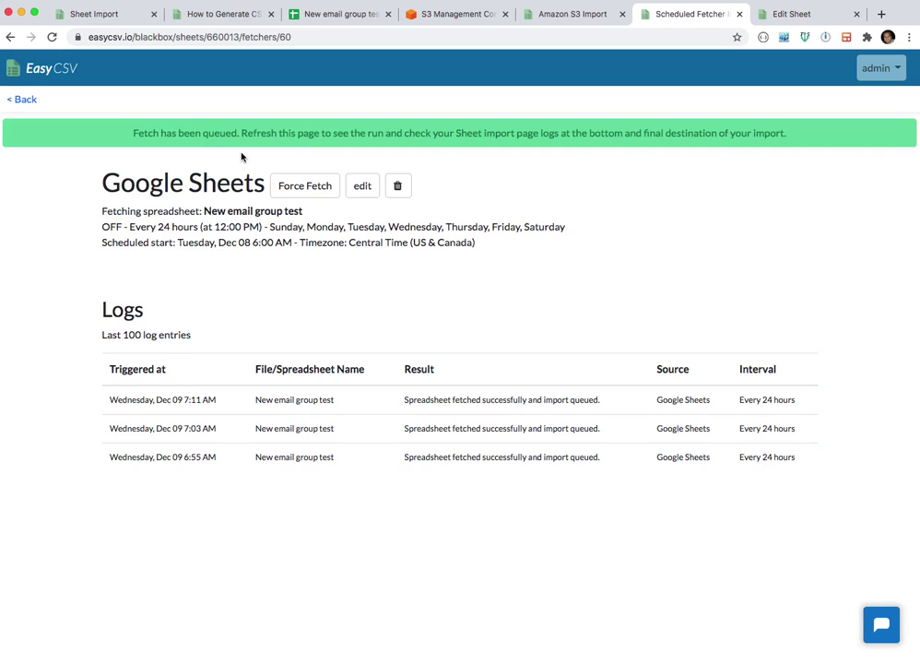
click(46, 229)
key(super+r)
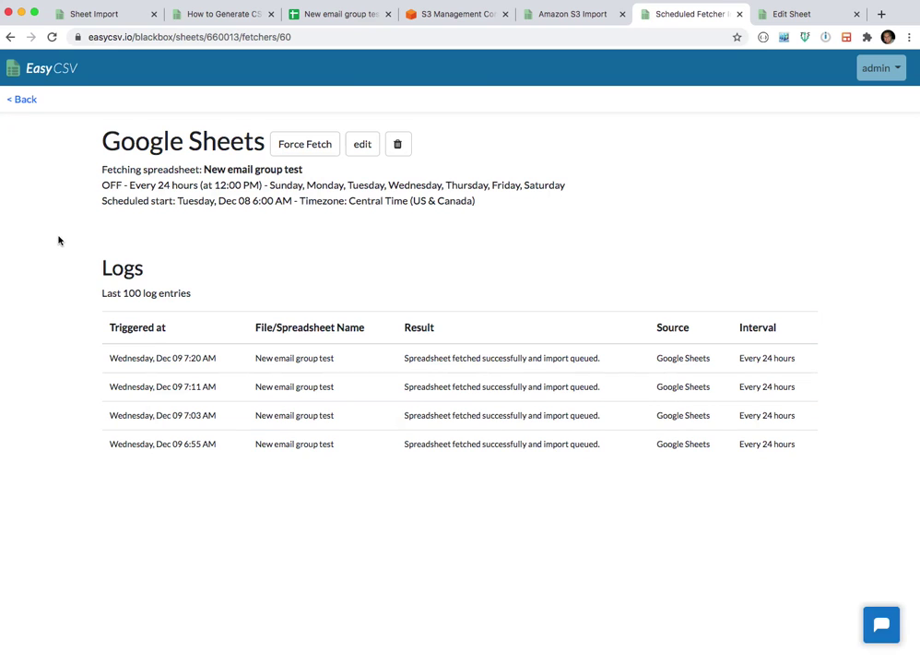
key(super+r)
Check the new 7:20 AM log entry's result, then return to the Amazon S3 Import page
drag(182, 357, 228, 358)
click(451, 357)
drag(451, 357, 555, 362)
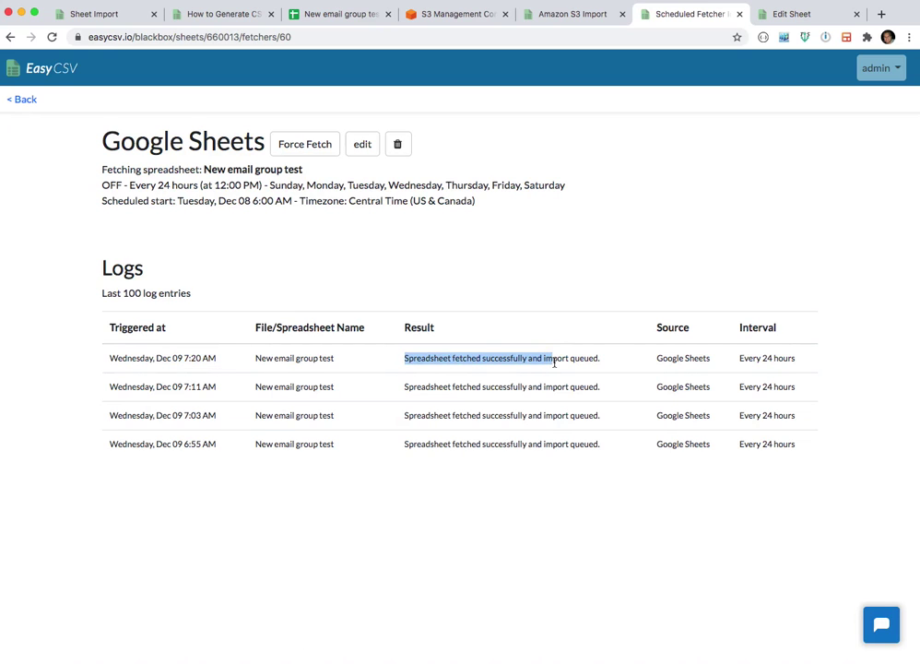
click(571, 16)
scroll(63, 431, down, 1)
scroll(60, 429, up, 1)
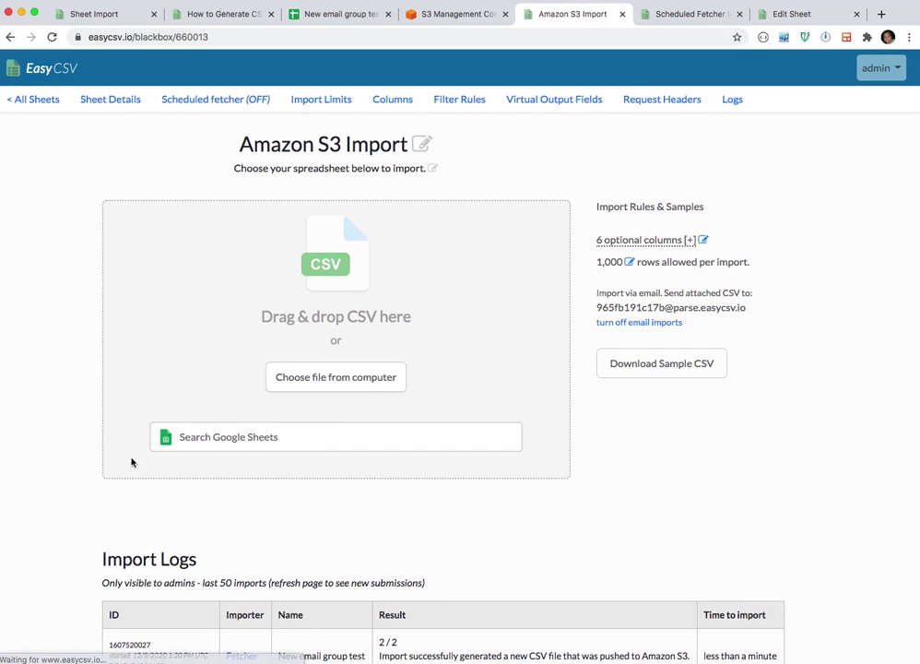
Highlight the newest Fetcher import's success message, then go to the S3 sftp_test/ folder view
scroll(138, 461, down, 2)
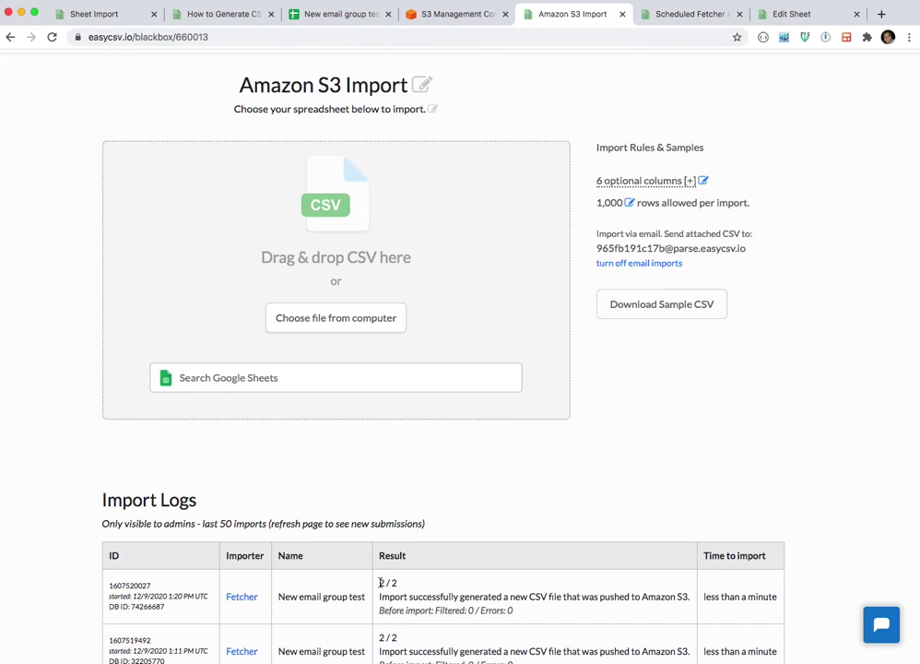
drag(380, 583, 688, 598)
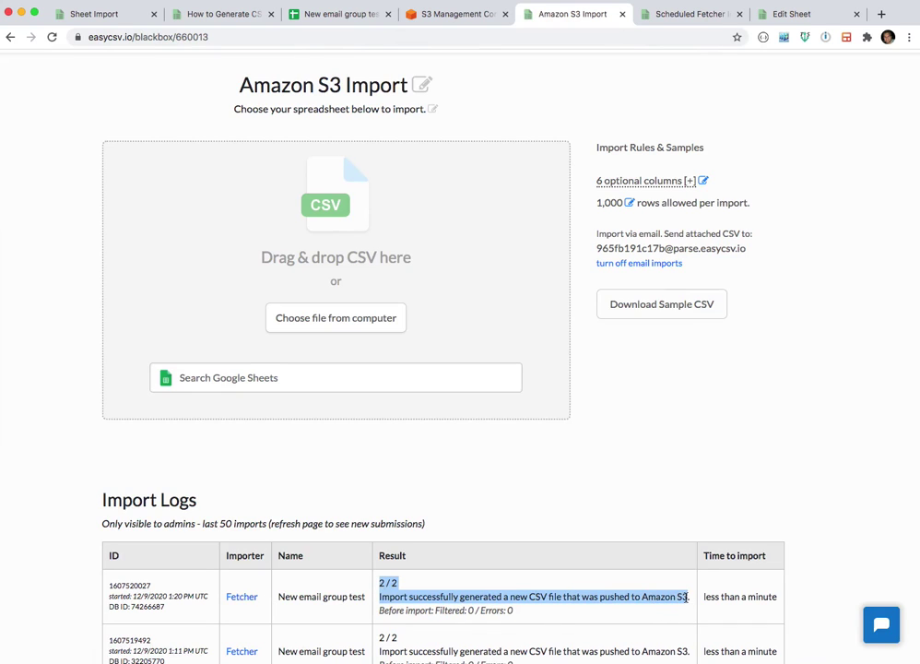
click(457, 16)
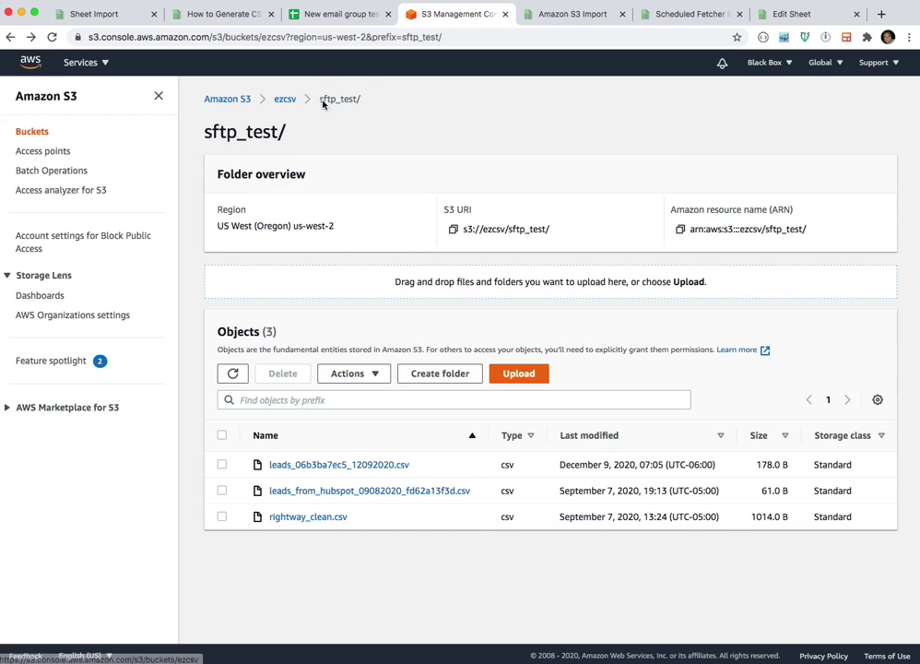
Reload the sftp_test/ folder and view the new mnwild_2e4f6ea9e5_12092020.csv object's details
drag(317, 99, 364, 99)
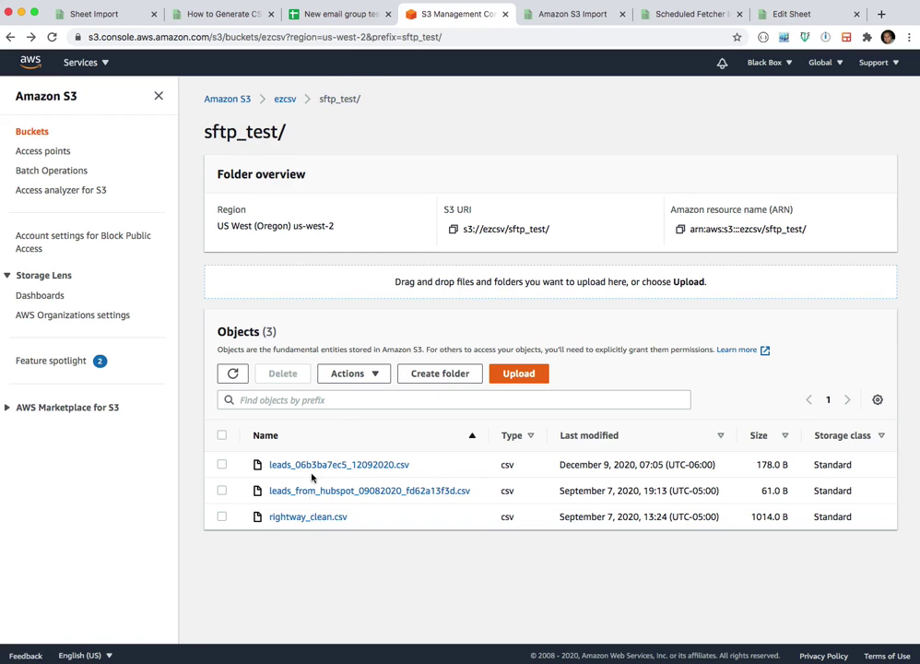
click(340, 557)
key(super+r)
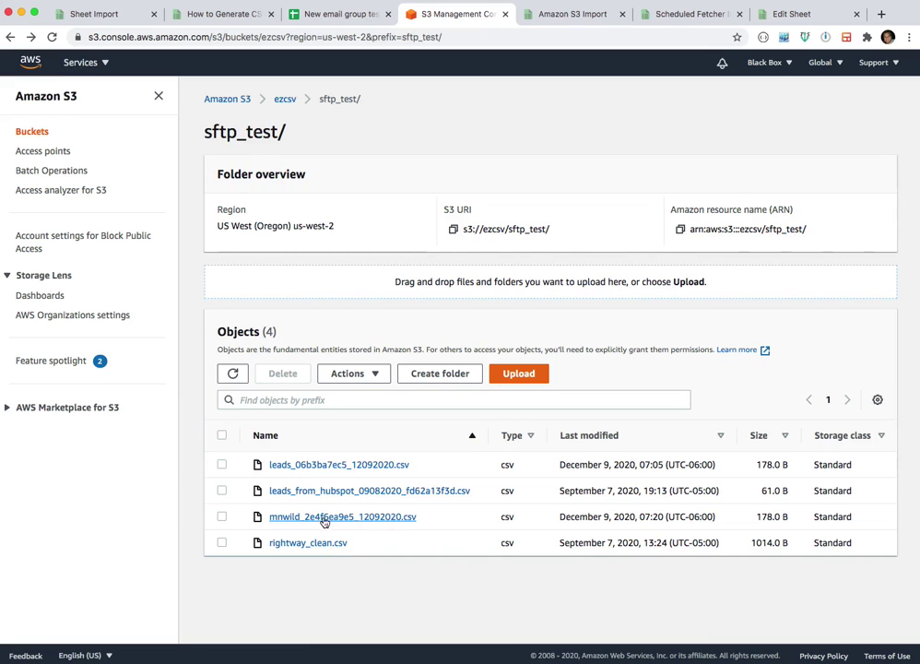
click(371, 518)
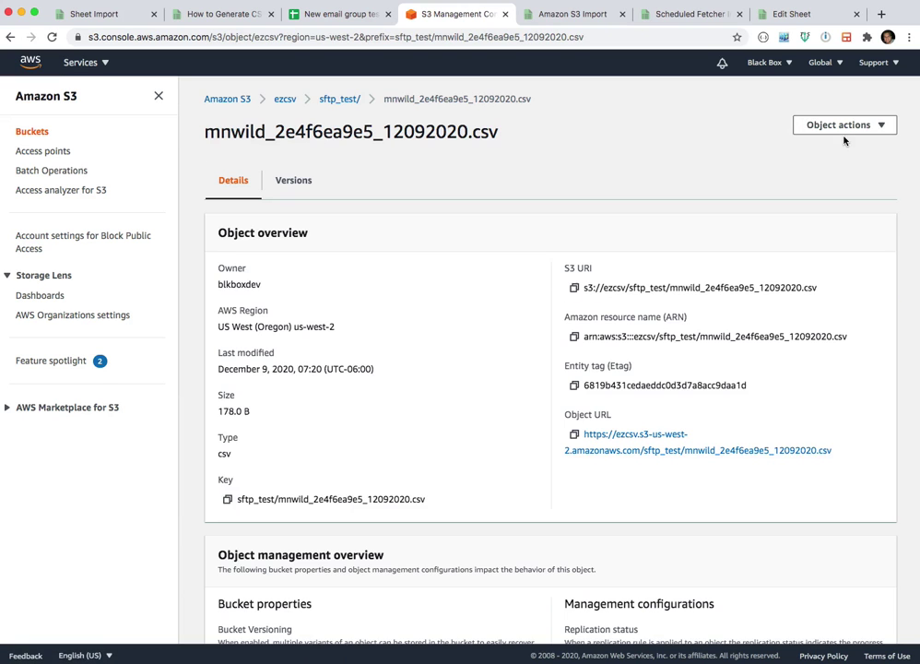
Download mnwild_2e4f6ea9e5_12092020.csv, reveal it in Finder and Quick Look its two customer rows
click(841, 126)
click(786, 286)
click(134, 648)
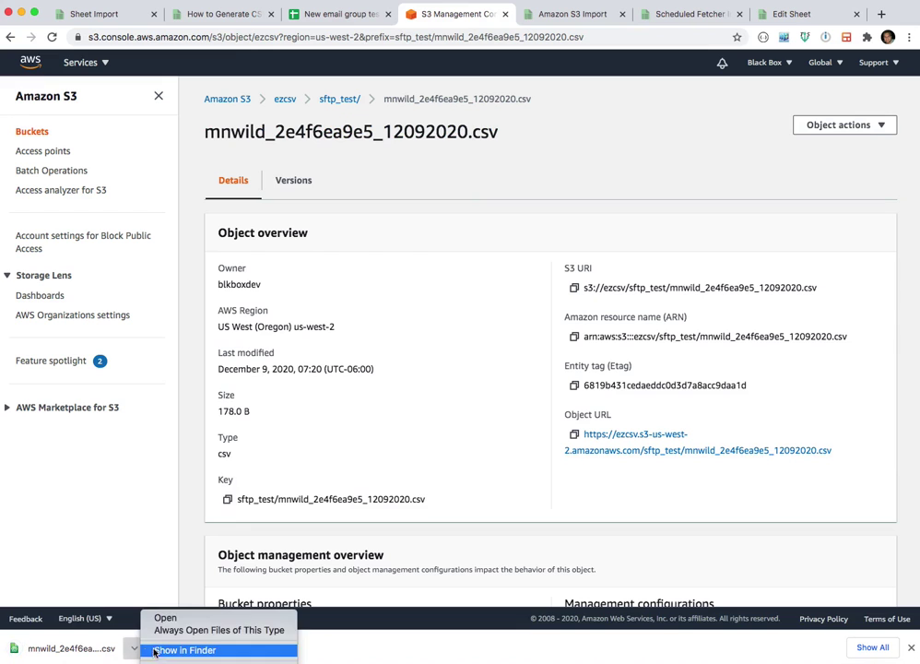
key(Return)
key(space)
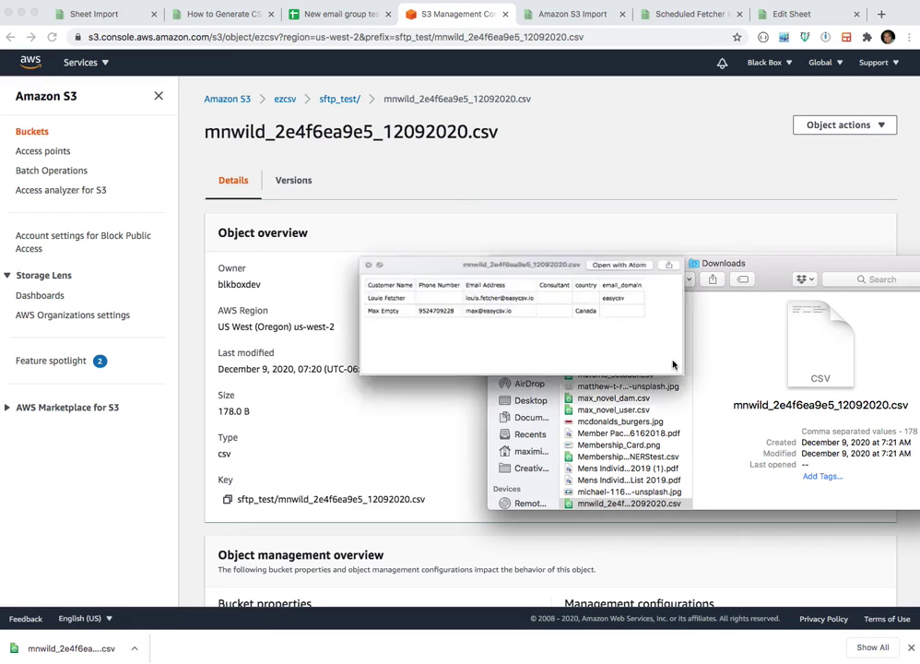